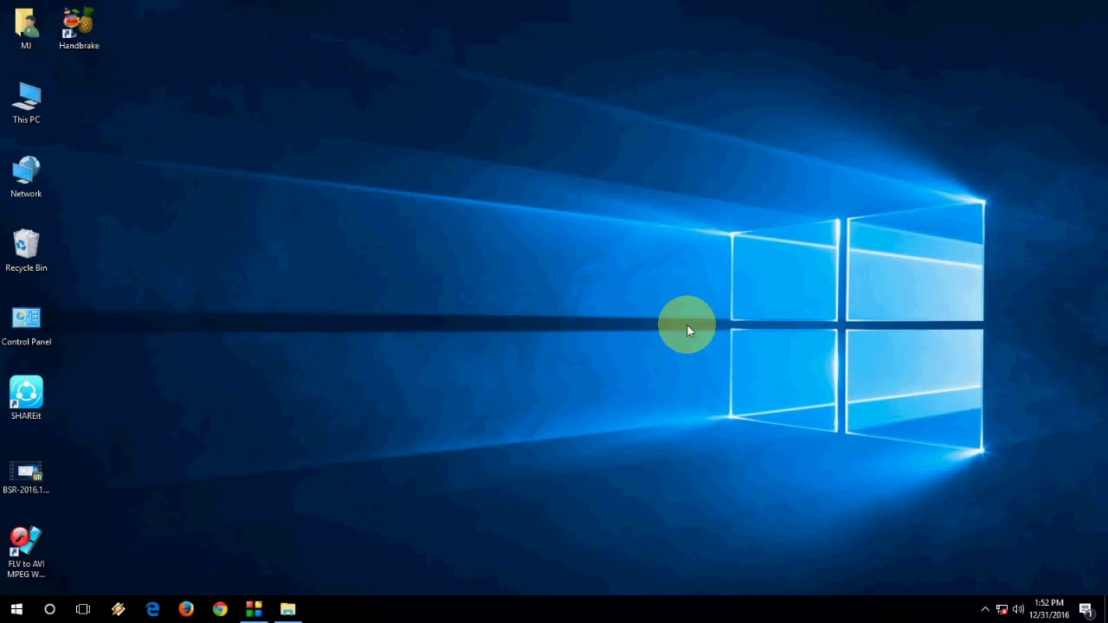
- Run the PRO11 installer from the OFFICE XP 2003 folder and submit the product key
click(300, 612)
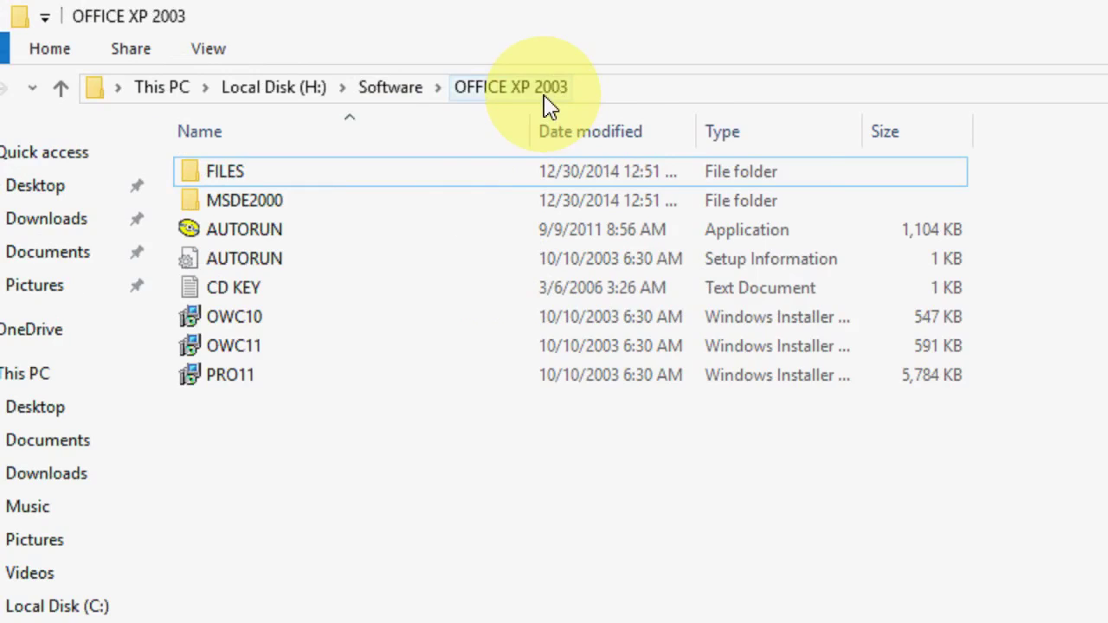
double_click(274, 381)
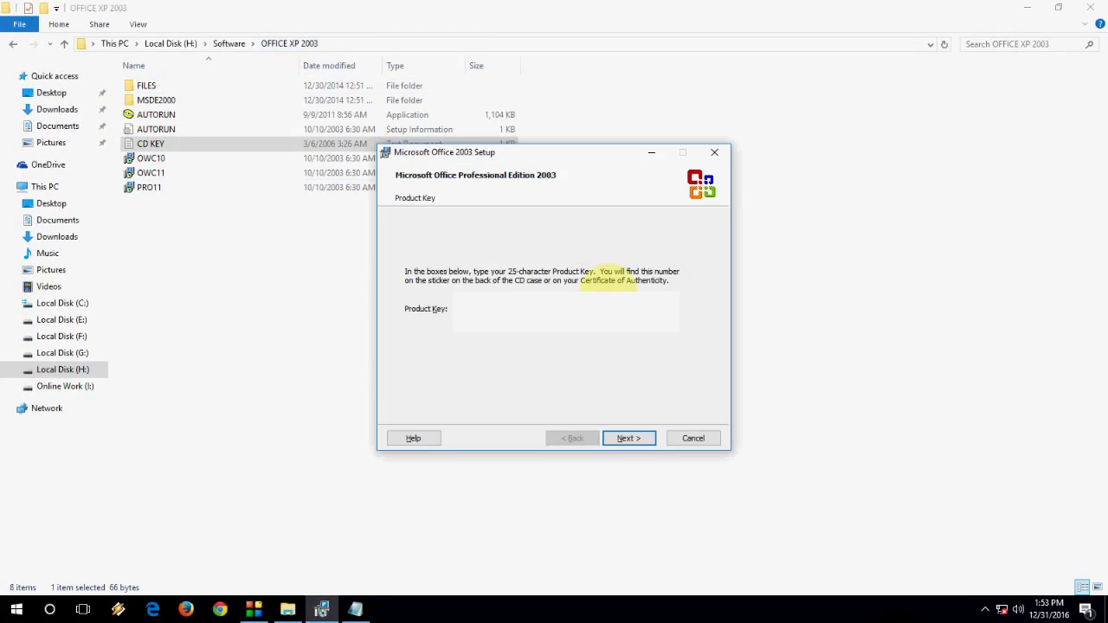
click(640, 441)
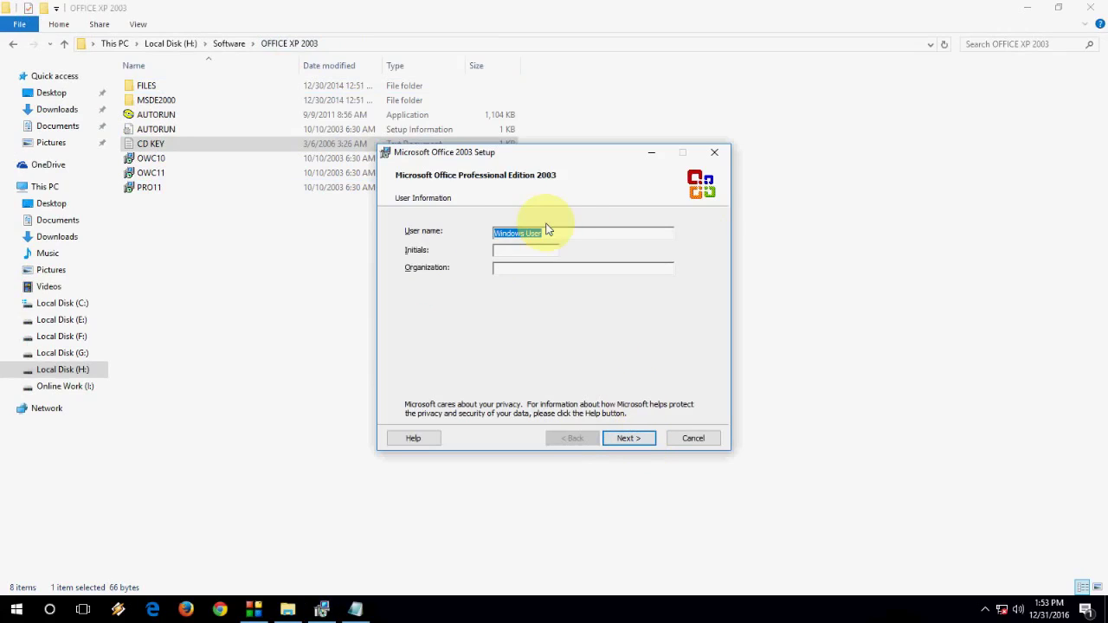
- Fill in the user name in the Office 2003 setup and accept the End-User License Agreement
text(MJ)
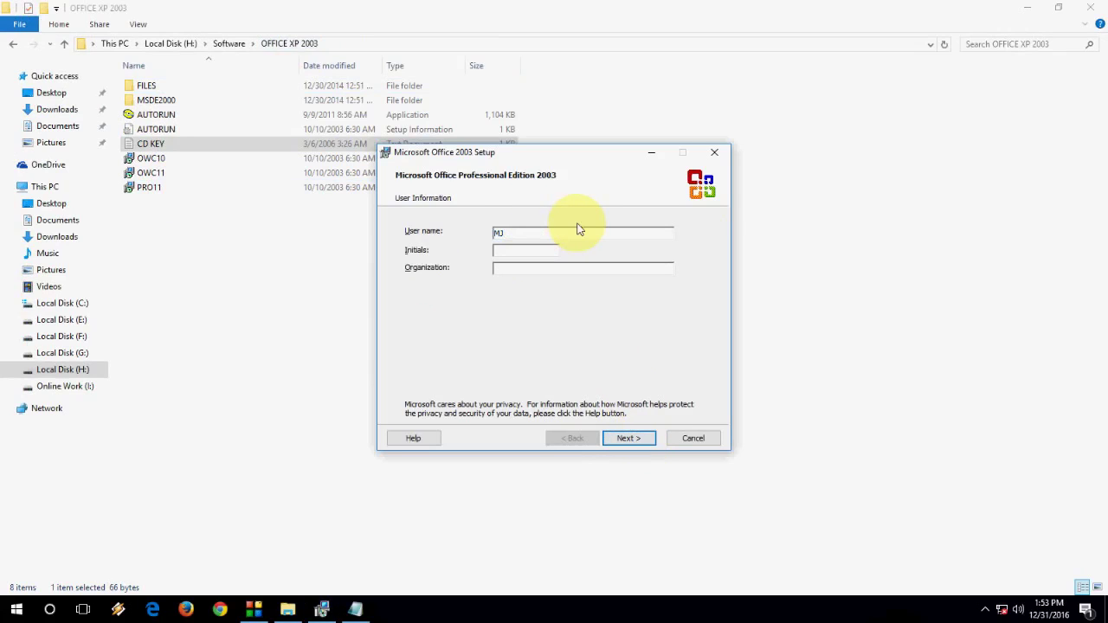
click(638, 439)
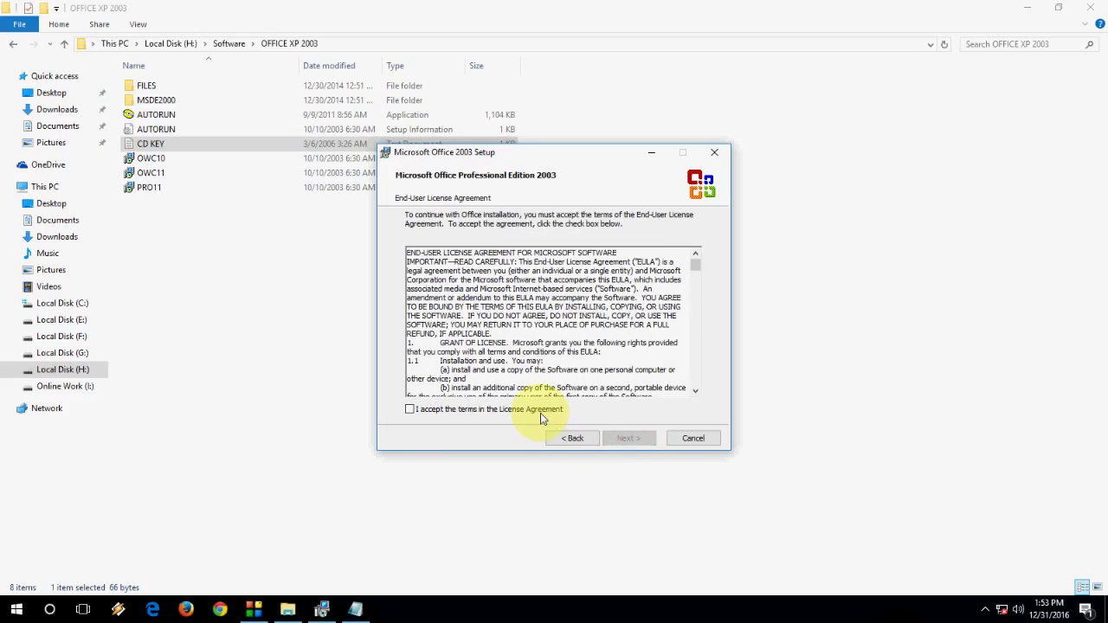
click(540, 410)
click(625, 438)
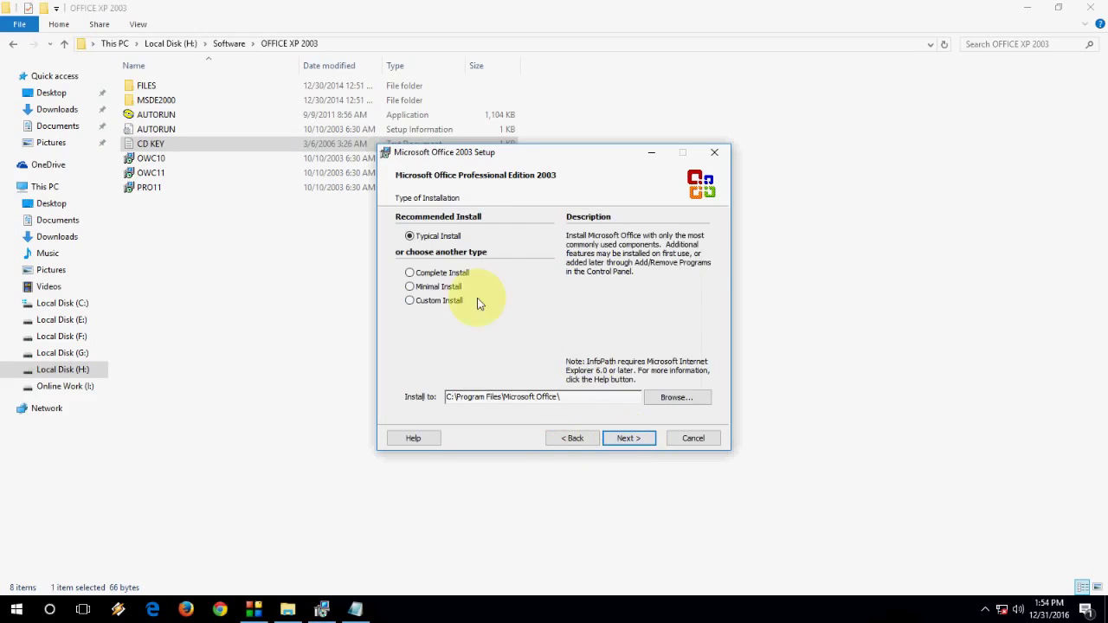
- Choose the Complete Install type in the Office 2003 setup and start the installation
click(1027, 8)
drag(551, 154, 551, 118)
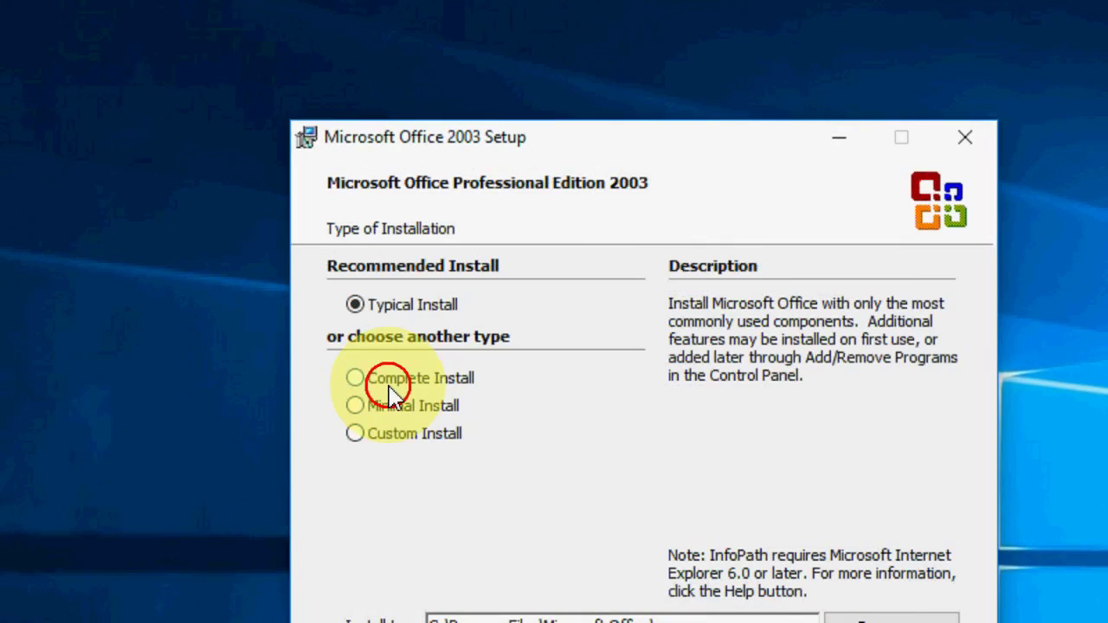
click(394, 332)
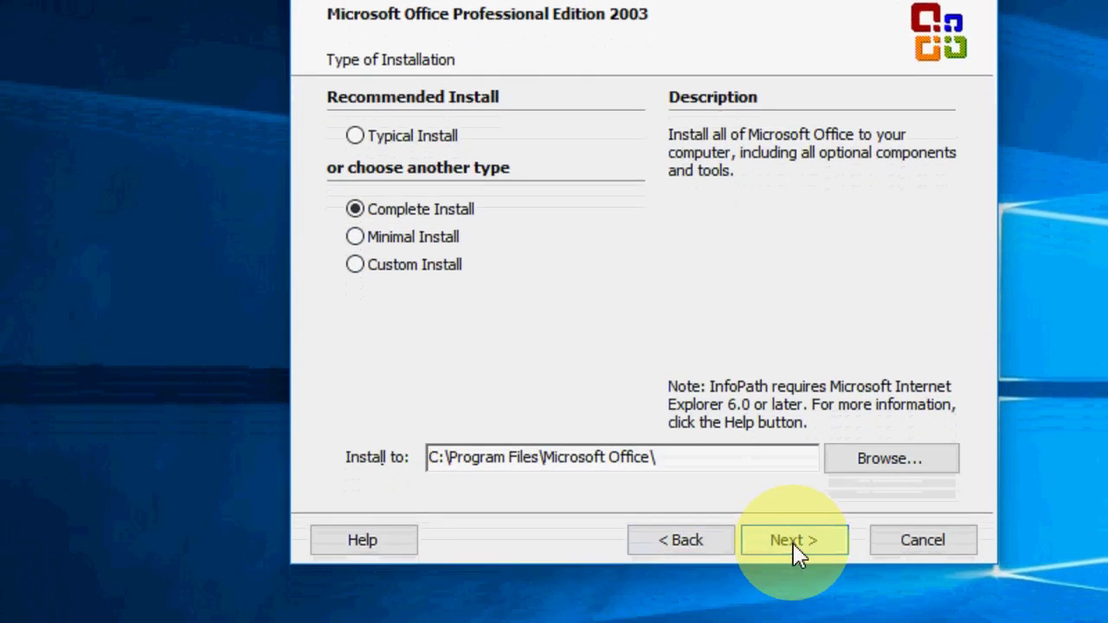
click(792, 542)
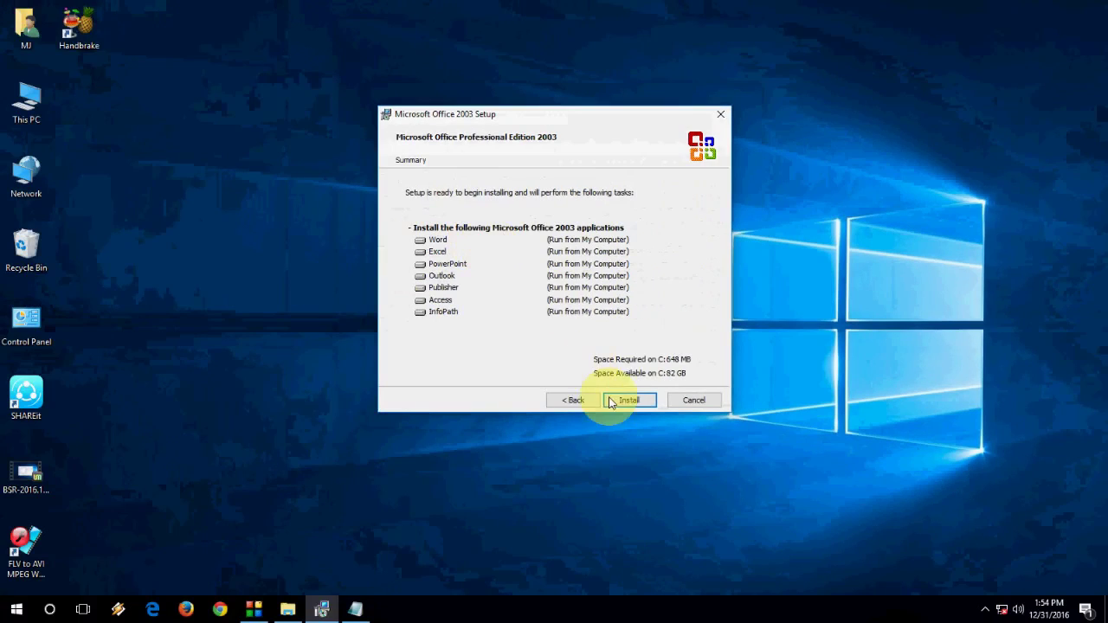
click(645, 411)
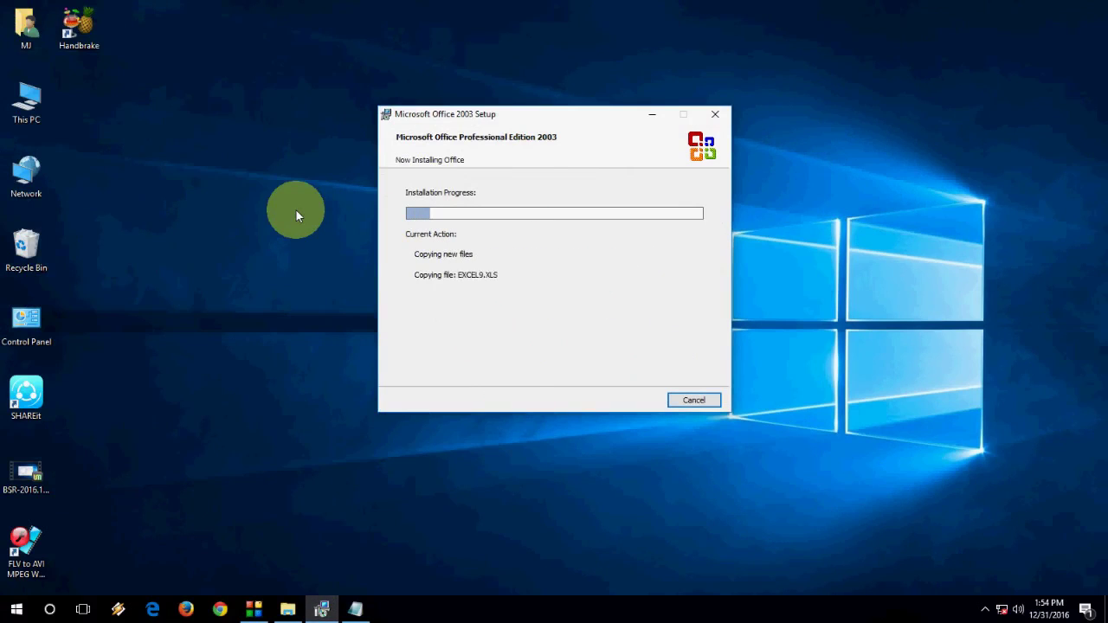
- Close the Office 2003 setup once the installation completes and refresh the desktop
drag(556, 118, 491, 117)
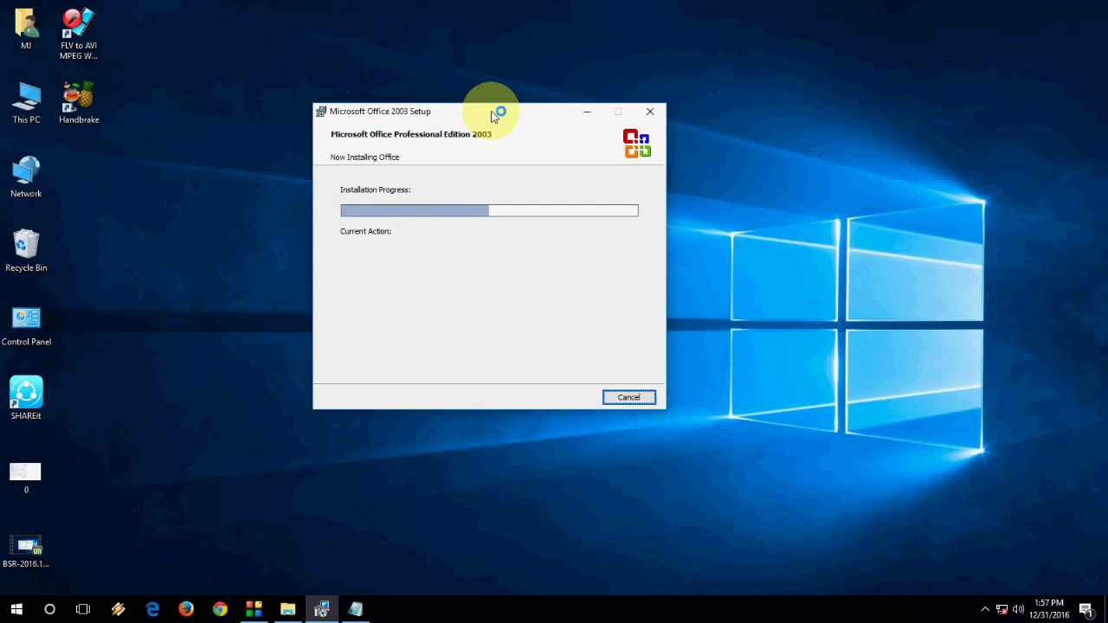
click(627, 400)
right_click(476, 271)
click(485, 305)
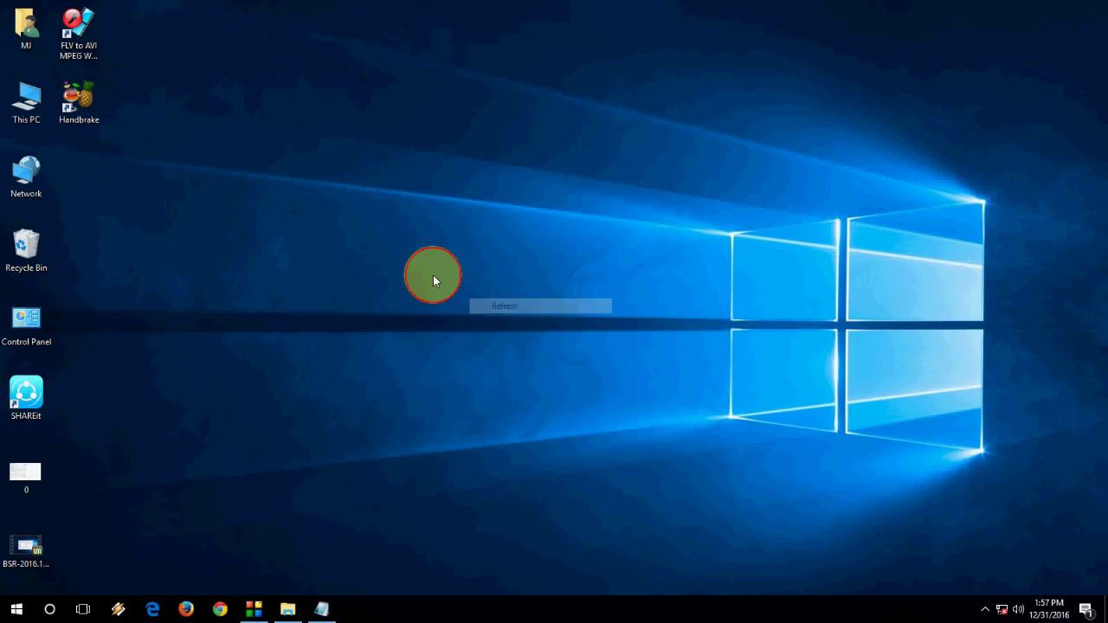
- Search the computer for "word" to check that Word 2003 is installed
key(super)
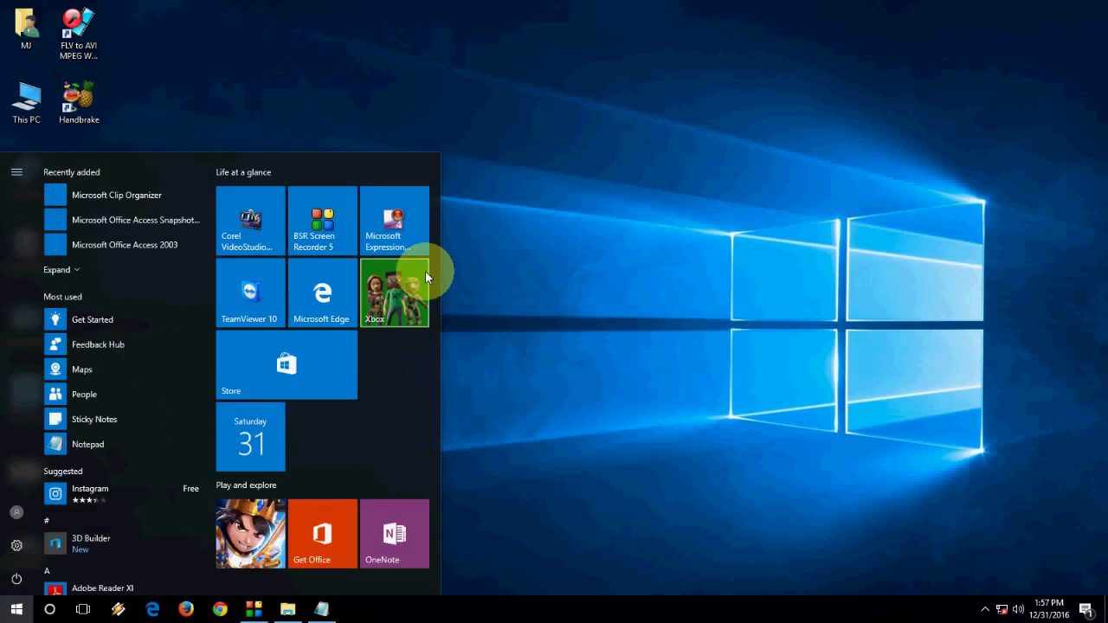
text(word)
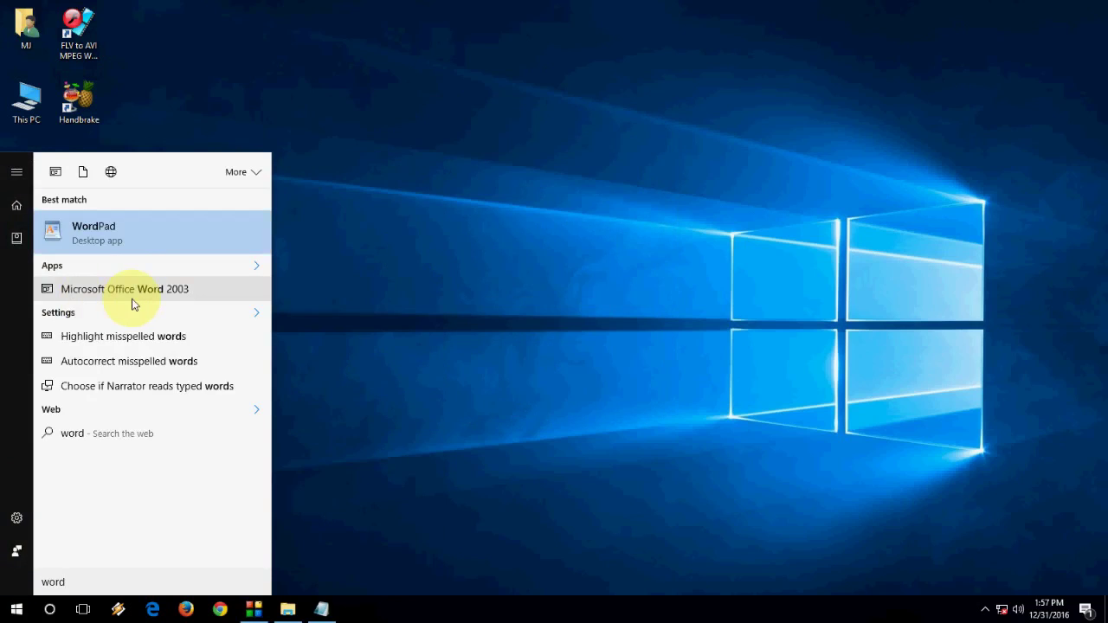
right_click(365, 248)
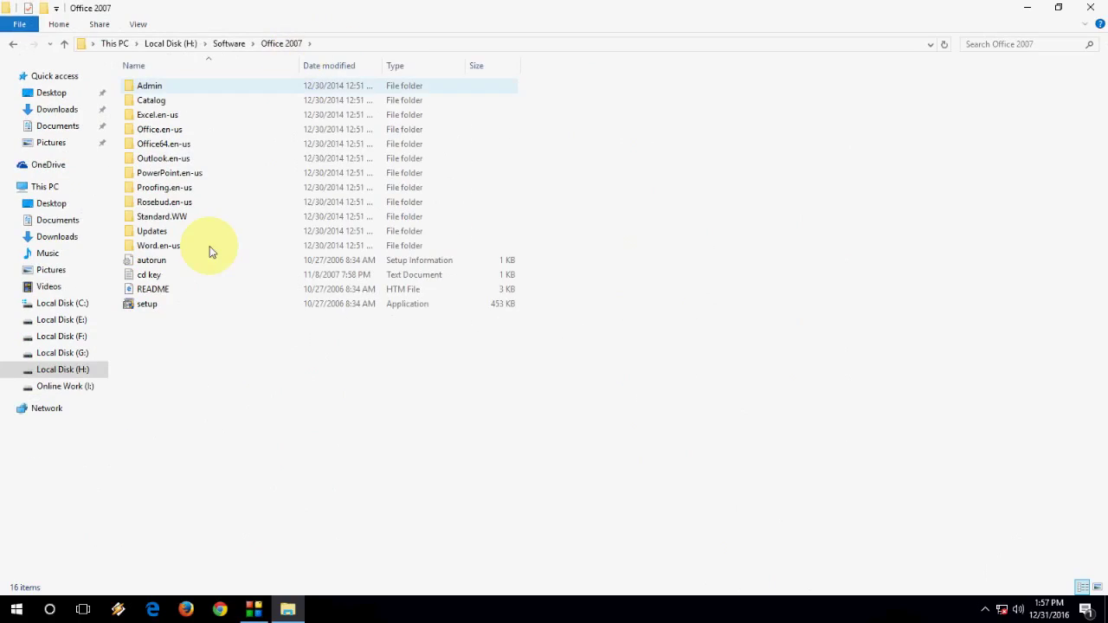
- Run setup from the Office 2007 folder and submit the product key stored in the cd key file
double_click(163, 306)
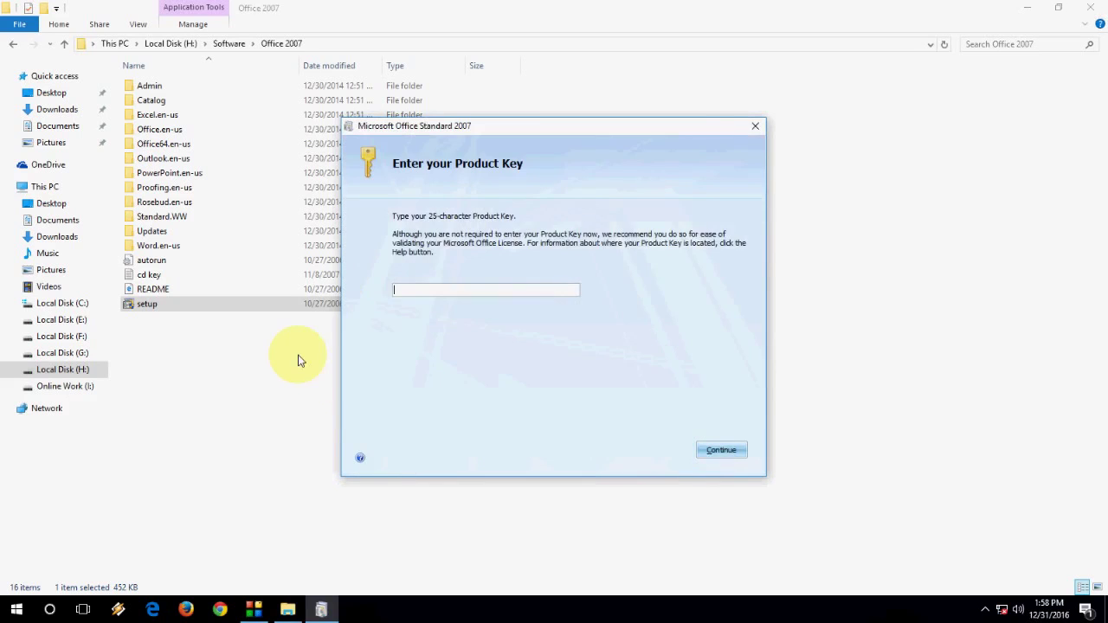
double_click(235, 275)
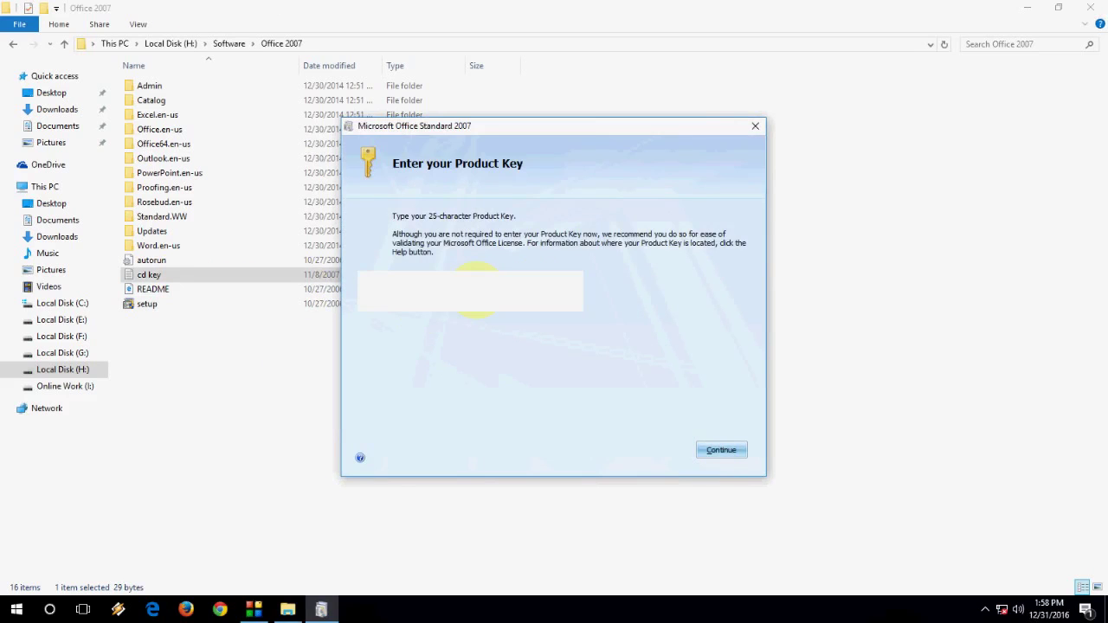
click(1026, 8)
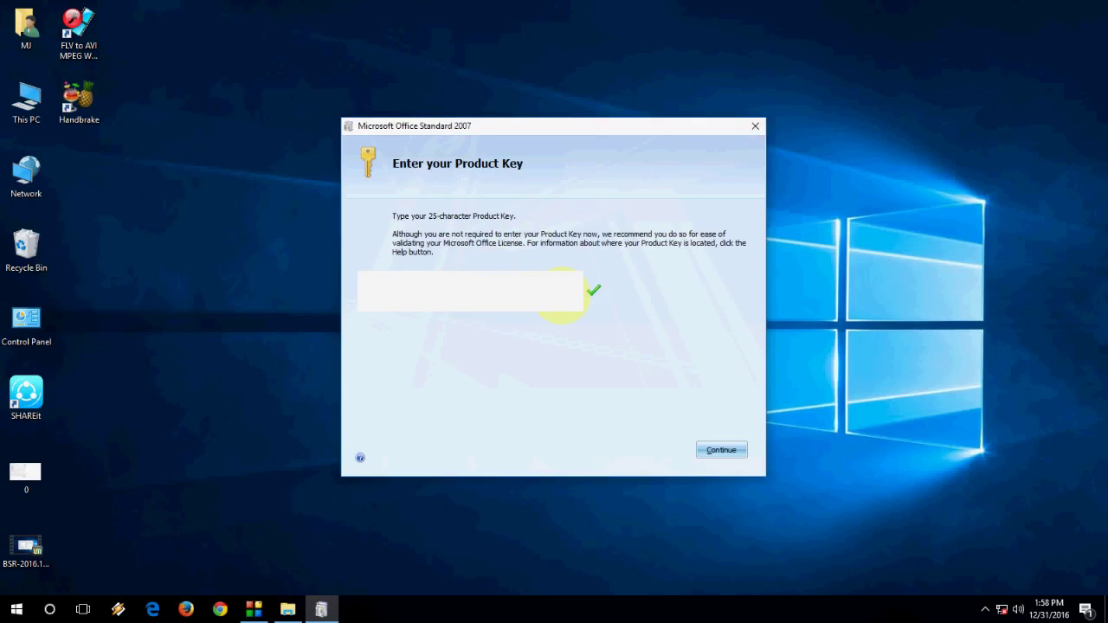
click(720, 450)
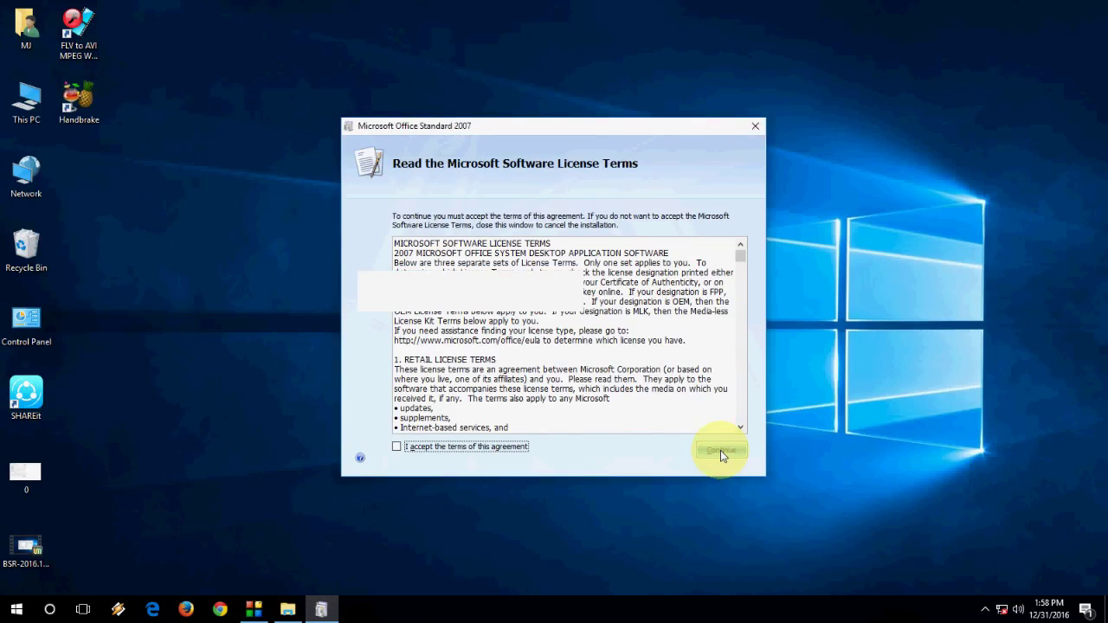
- Accept the Office Standard 2007 license terms and choose the customized installation
click(496, 450)
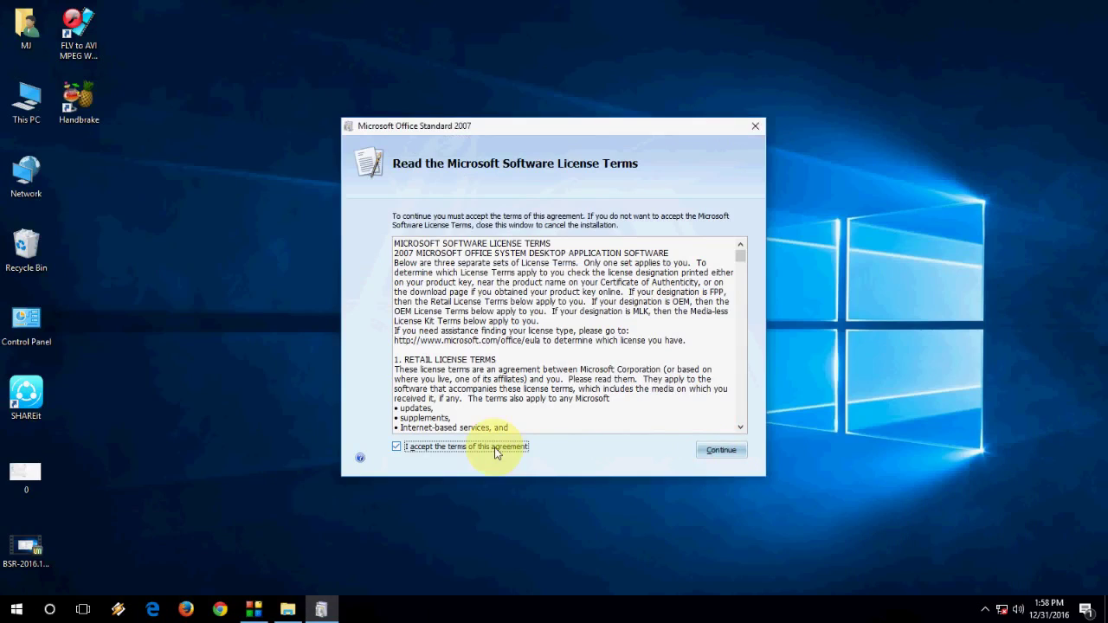
click(721, 452)
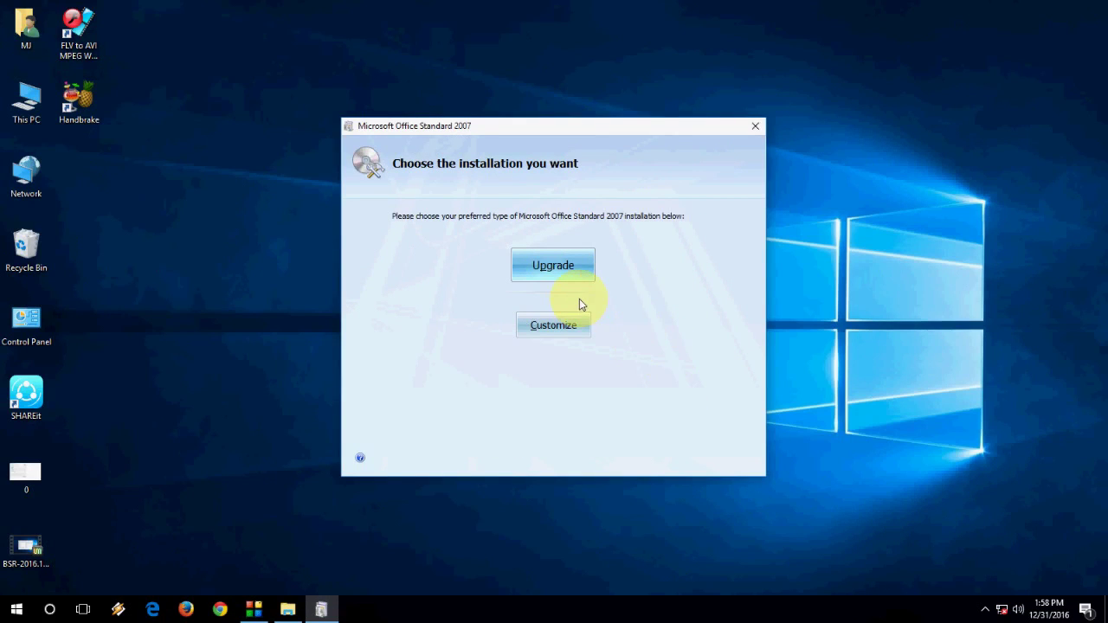
click(572, 325)
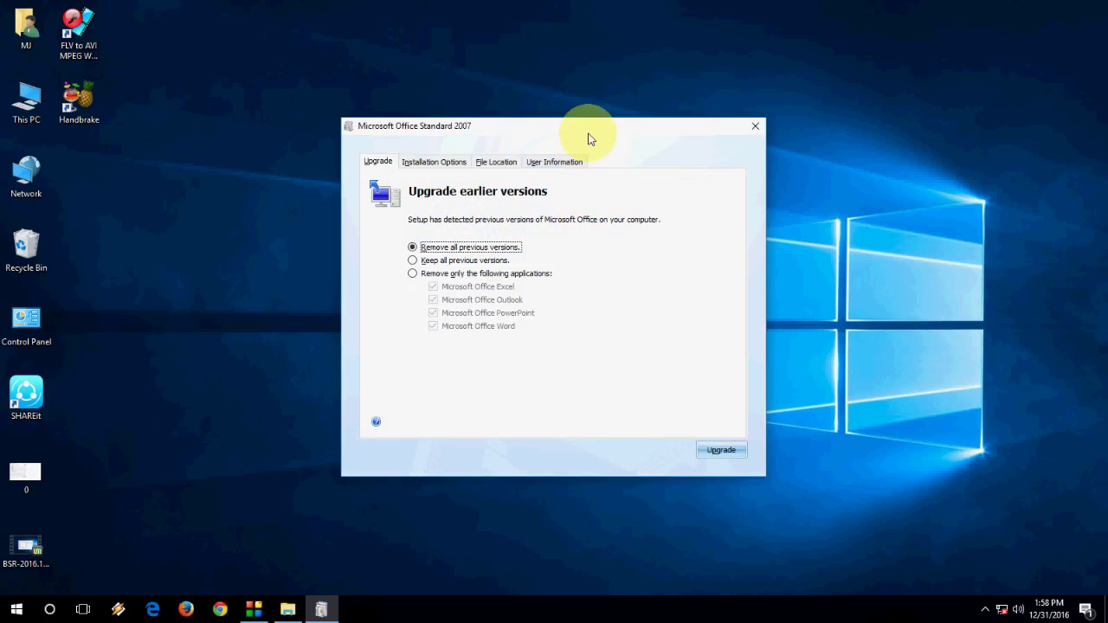
- Set the Office 2007 upgrade option to keep all previous versions and start the installation
drag(586, 135, 569, 114)
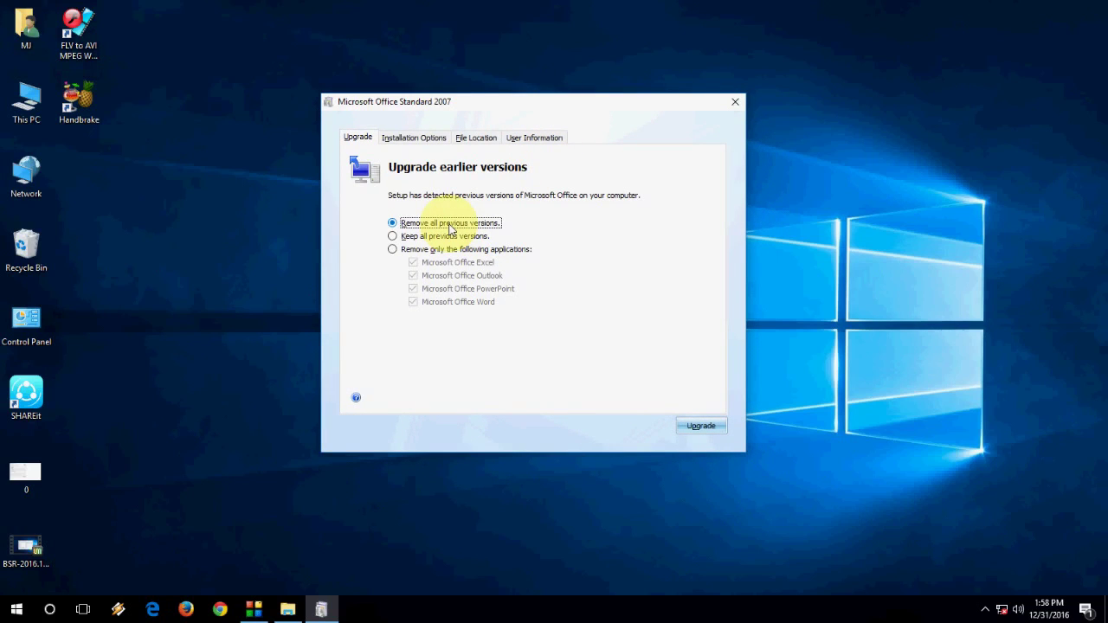
click(276, 192)
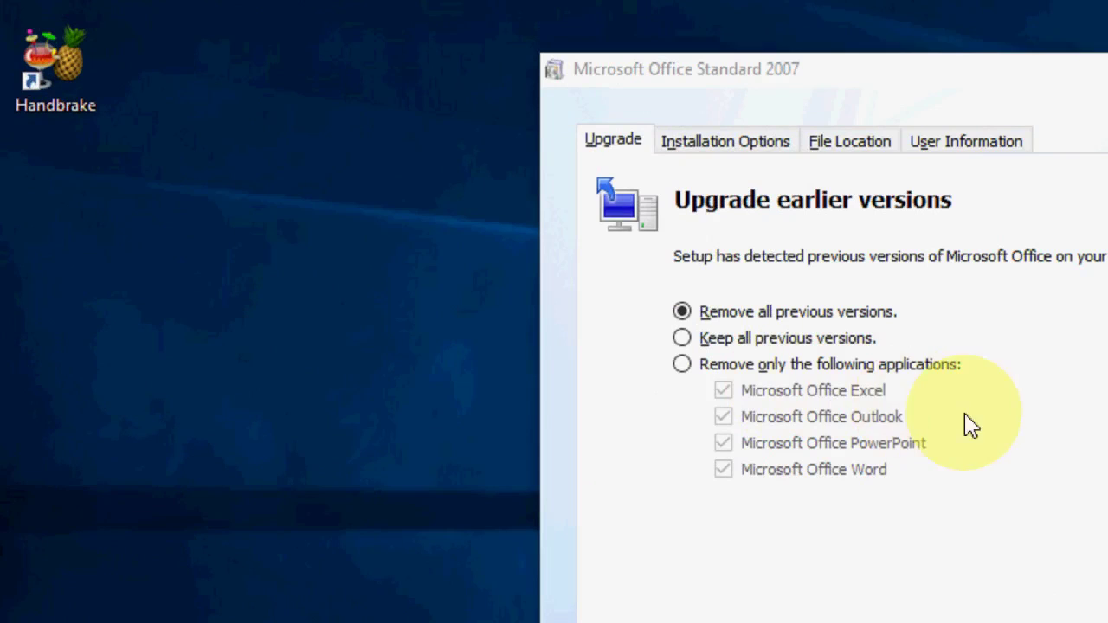
click(766, 362)
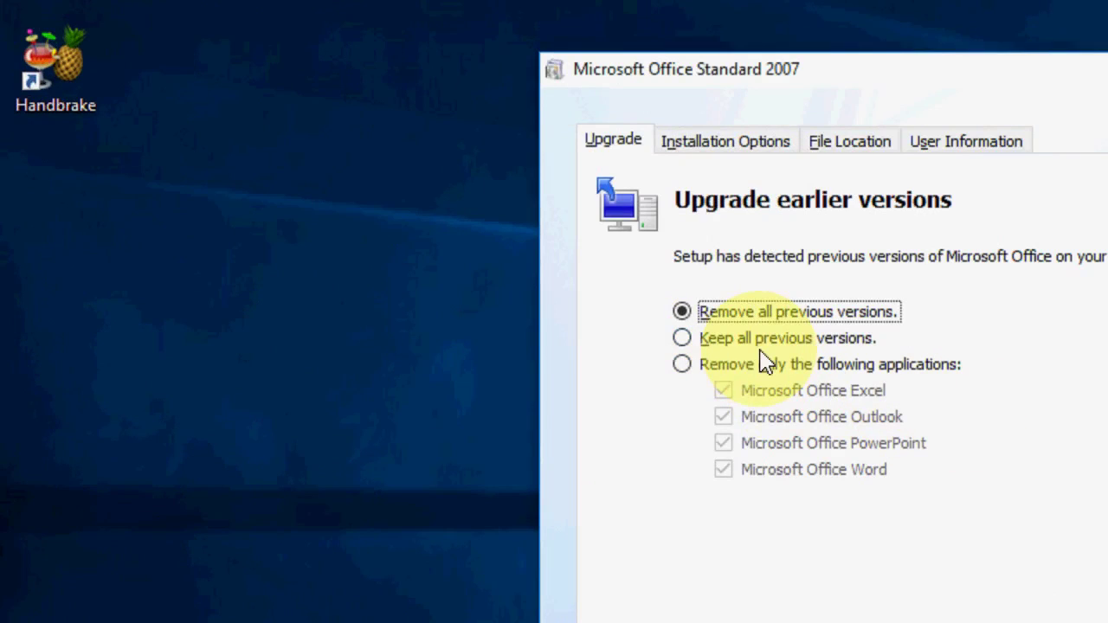
click(683, 339)
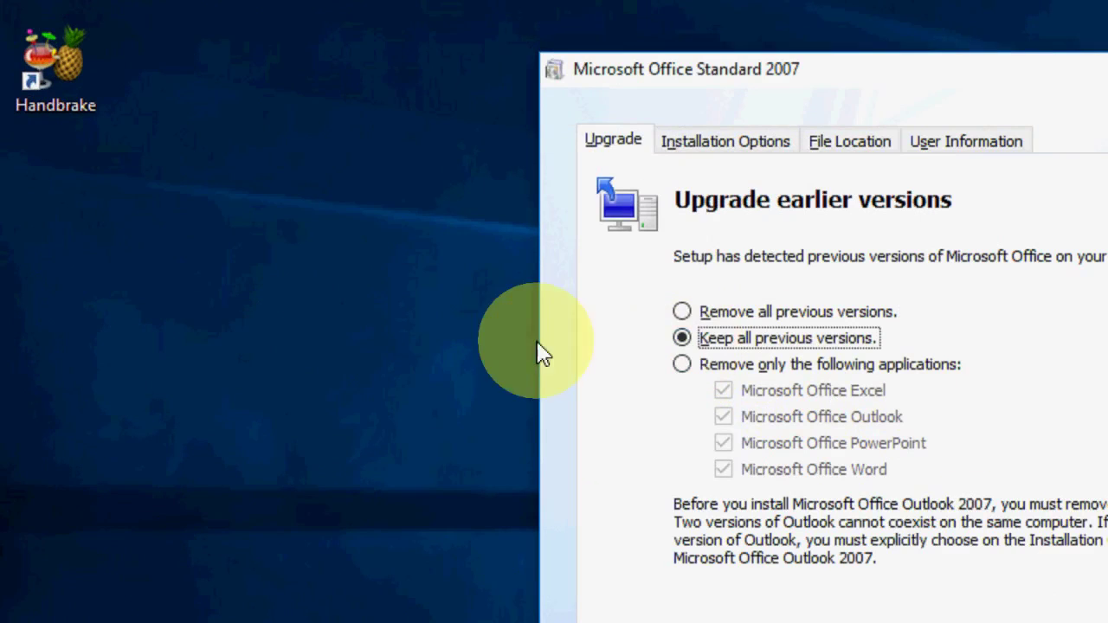
click(507, 351)
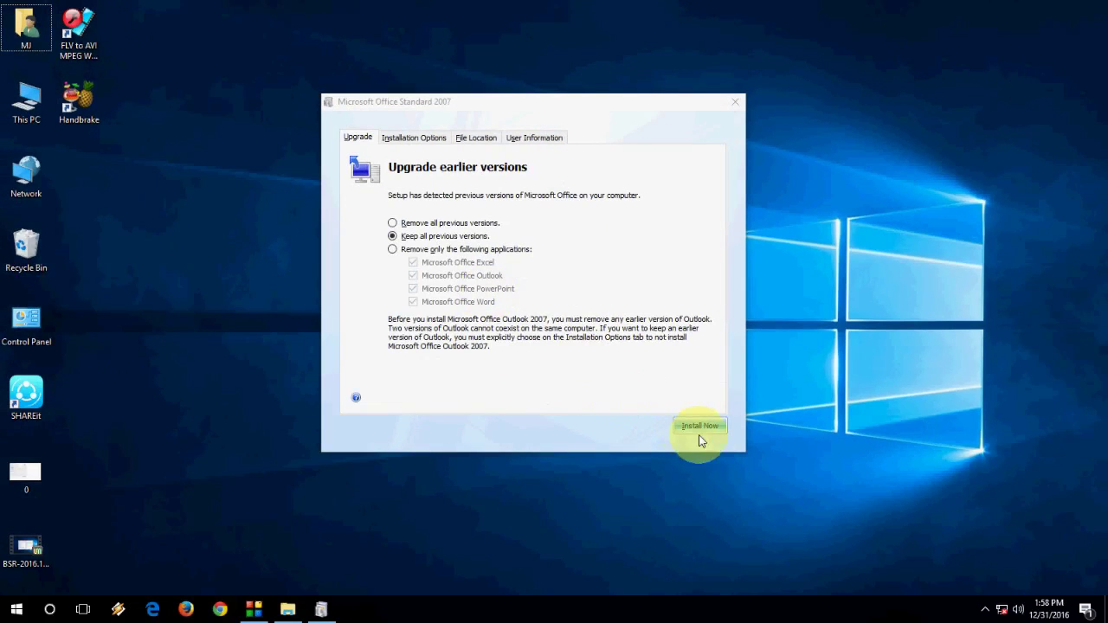
click(700, 426)
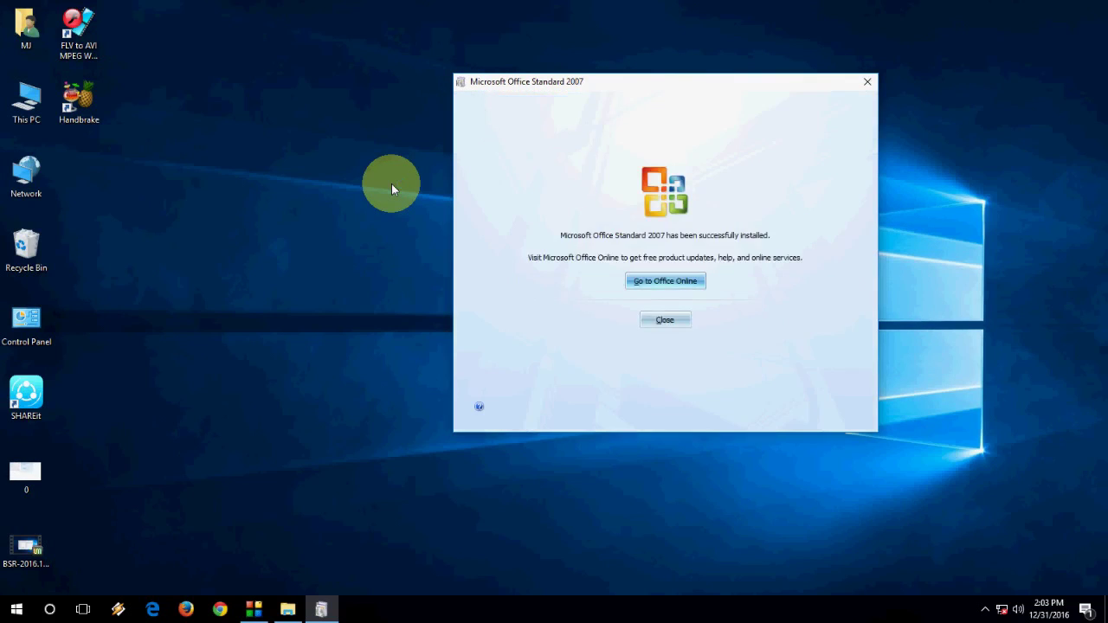
- Close the finished Office Standard 2007 setup and refresh the desktop
click(658, 318)
click(663, 354)
right_click(573, 279)
click(606, 322)
- Search for "word" to check that Word 2007 and Word 2003 are both installed, and return to the desktop
key(super)
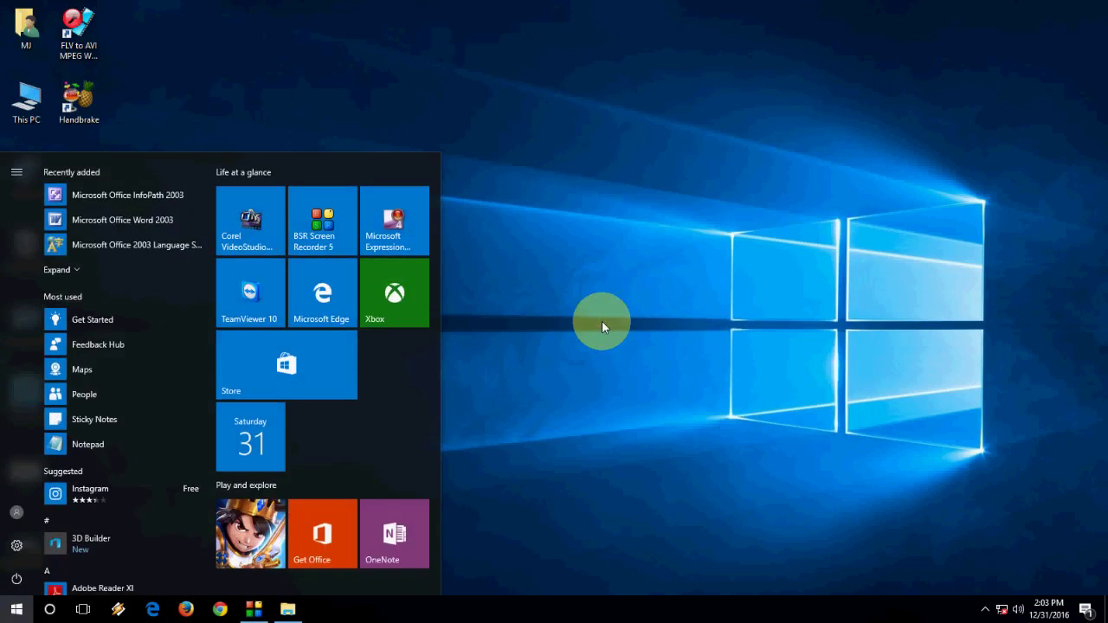
text(word)
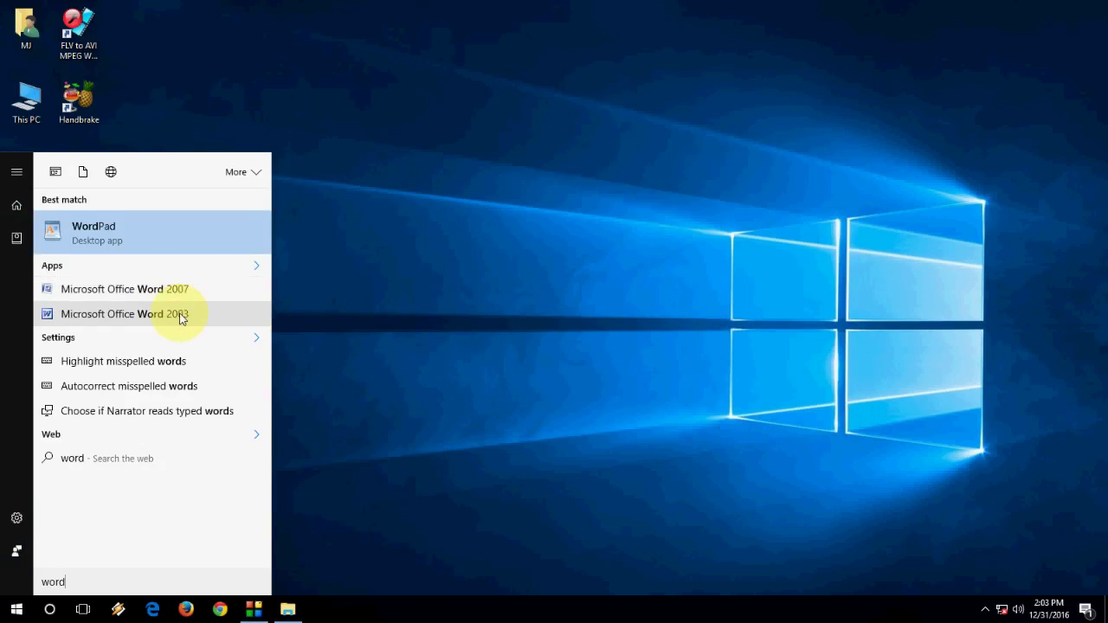
click(384, 270)
right_click(384, 270)
click(419, 313)
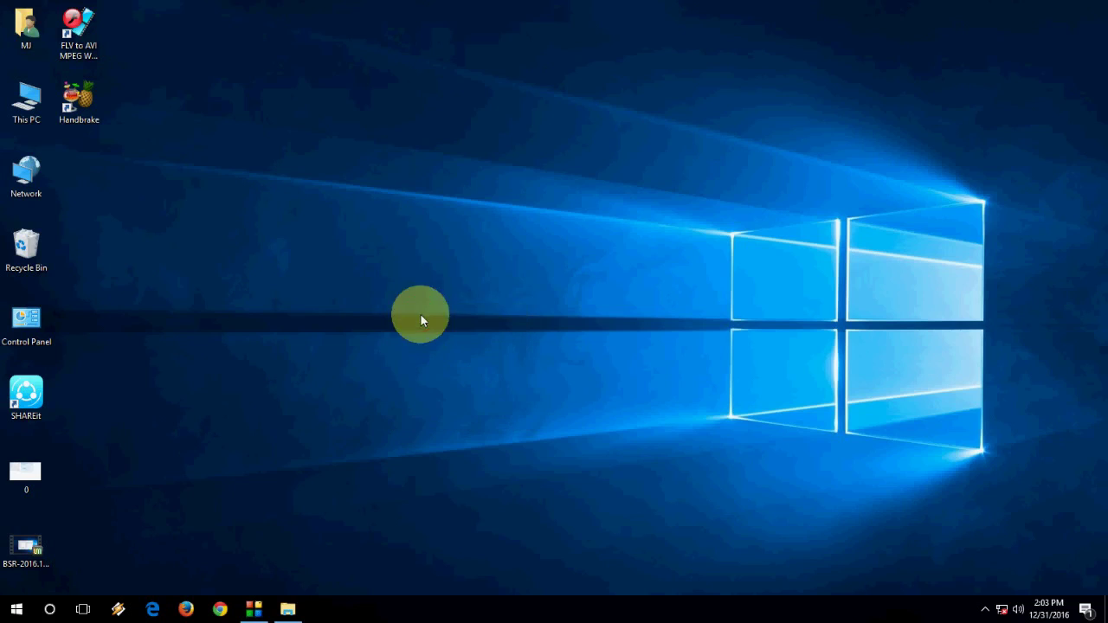
- Launch the Office setup application from DVD Drive (D:) 16.0.4266.1003
click(295, 611)
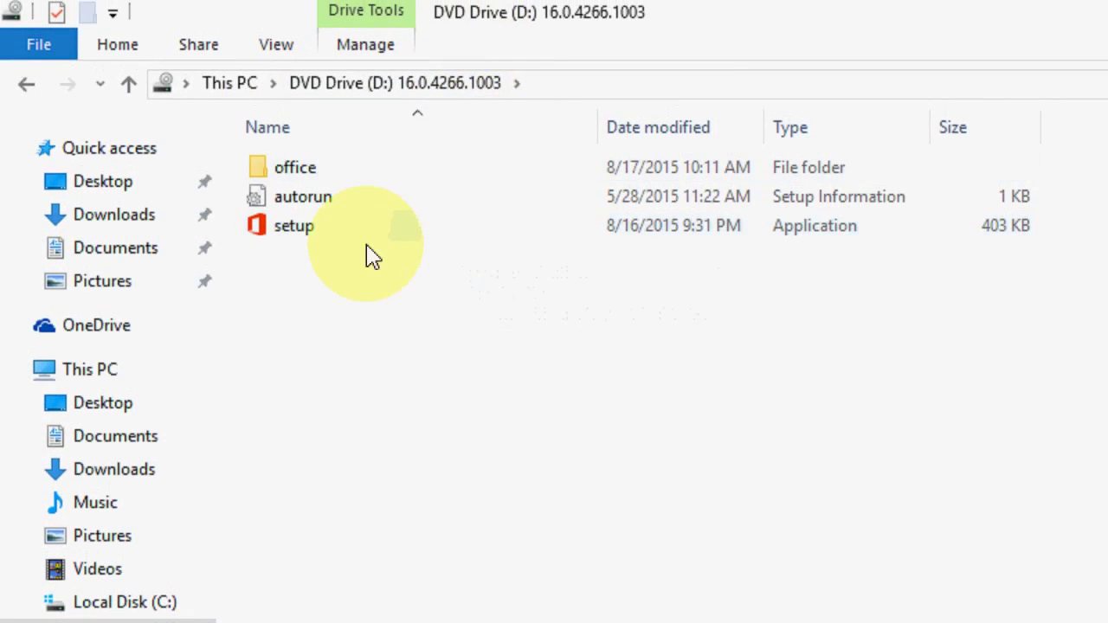
key(alt)
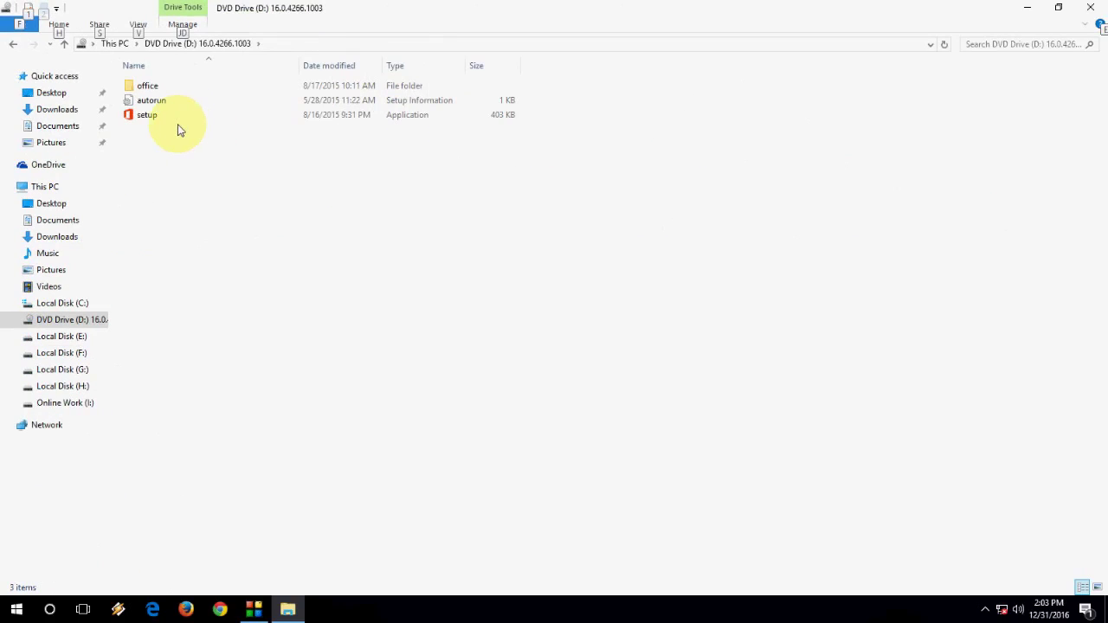
click(153, 126)
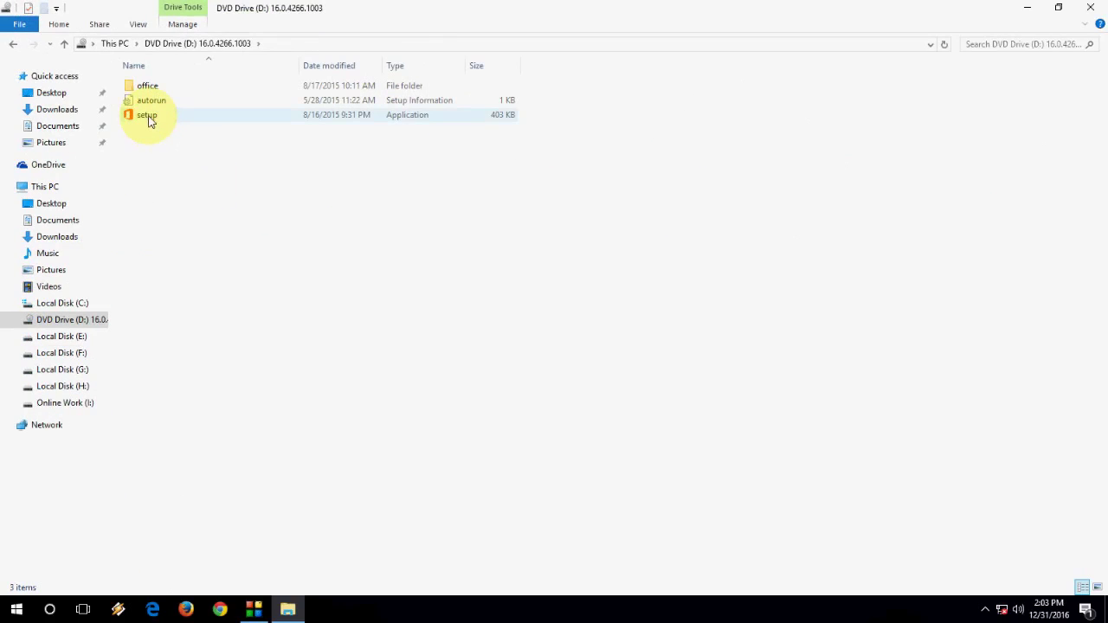
double_click(149, 121)
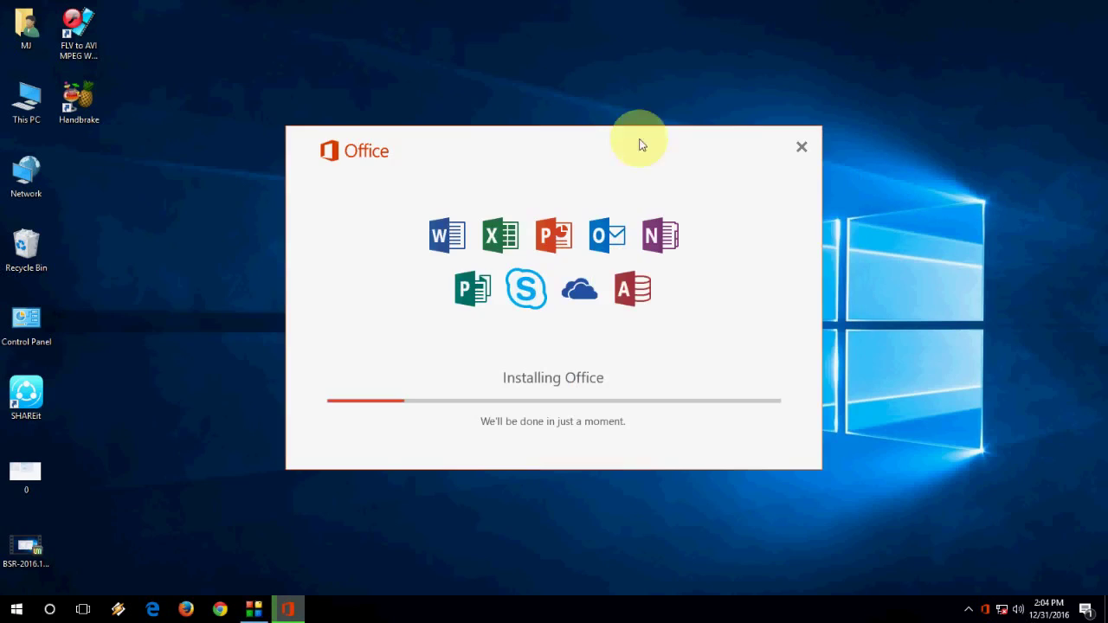
- Let the Office installation complete, close its finished setup window and refresh the desktop
drag(638, 144, 881, 139)
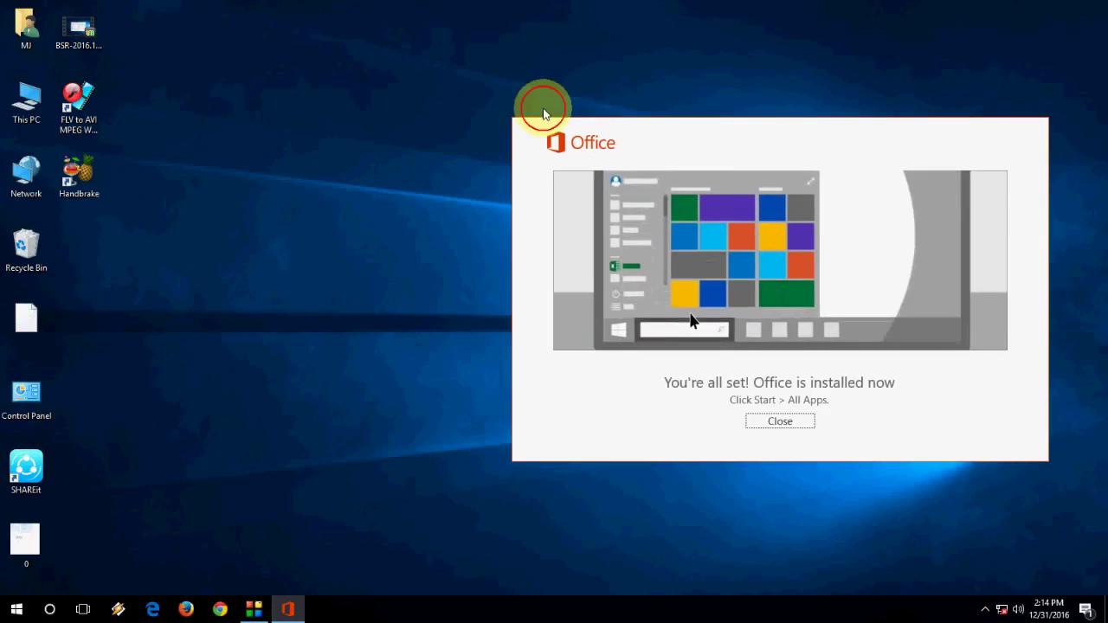
drag(540, 106, 465, 180)
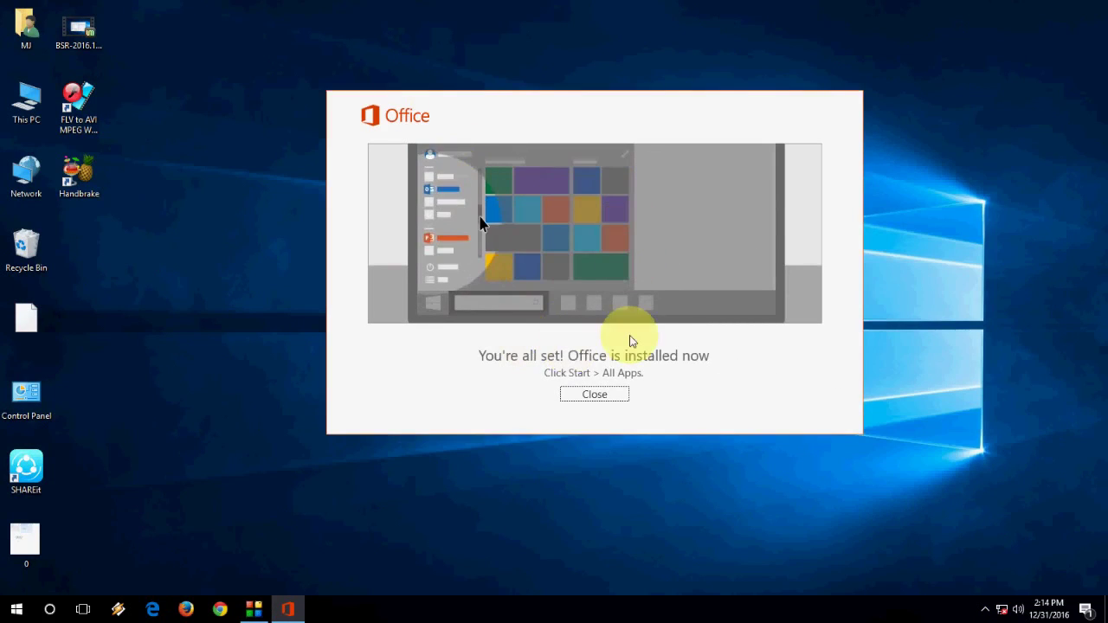
click(596, 395)
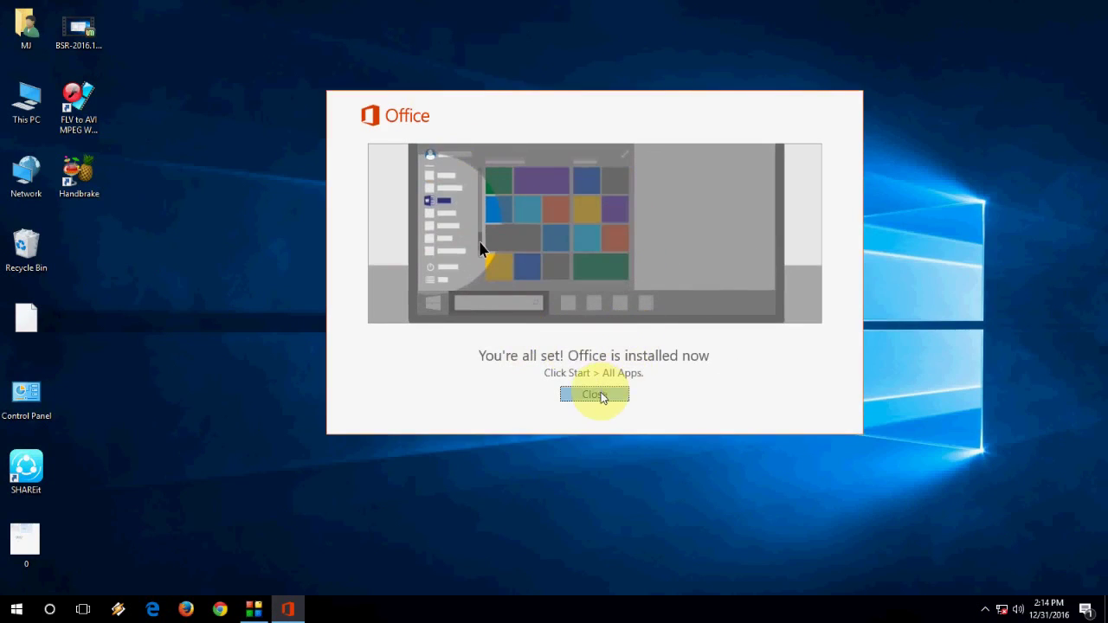
right_click(462, 194)
click(490, 235)
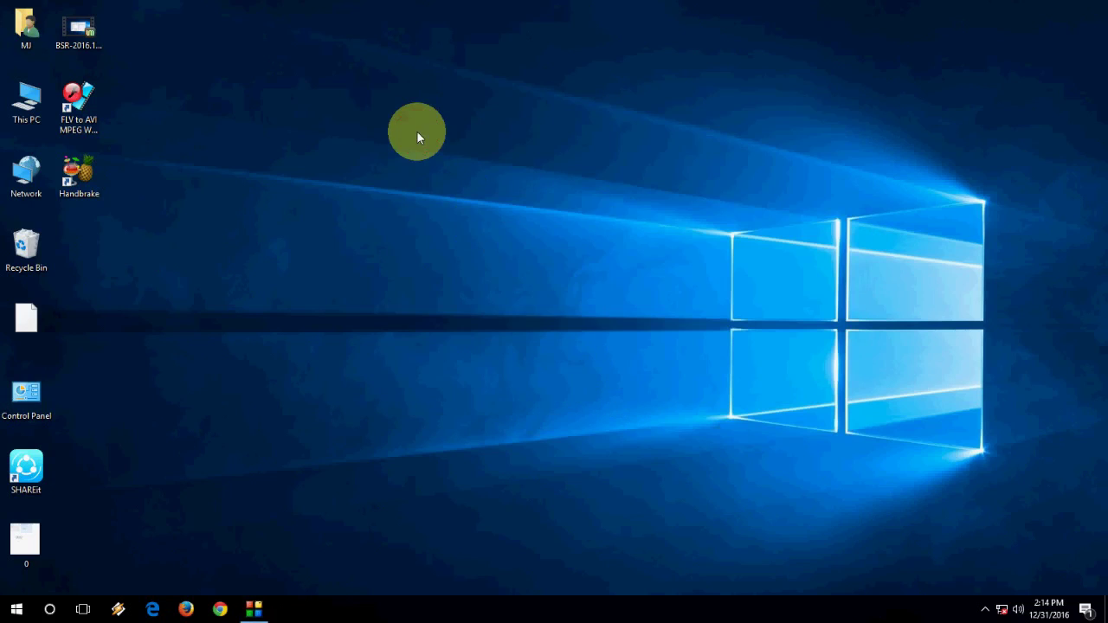
- Search the computer for "word" to check which Word versions are installed side by side, and return to the desktop
key(super)
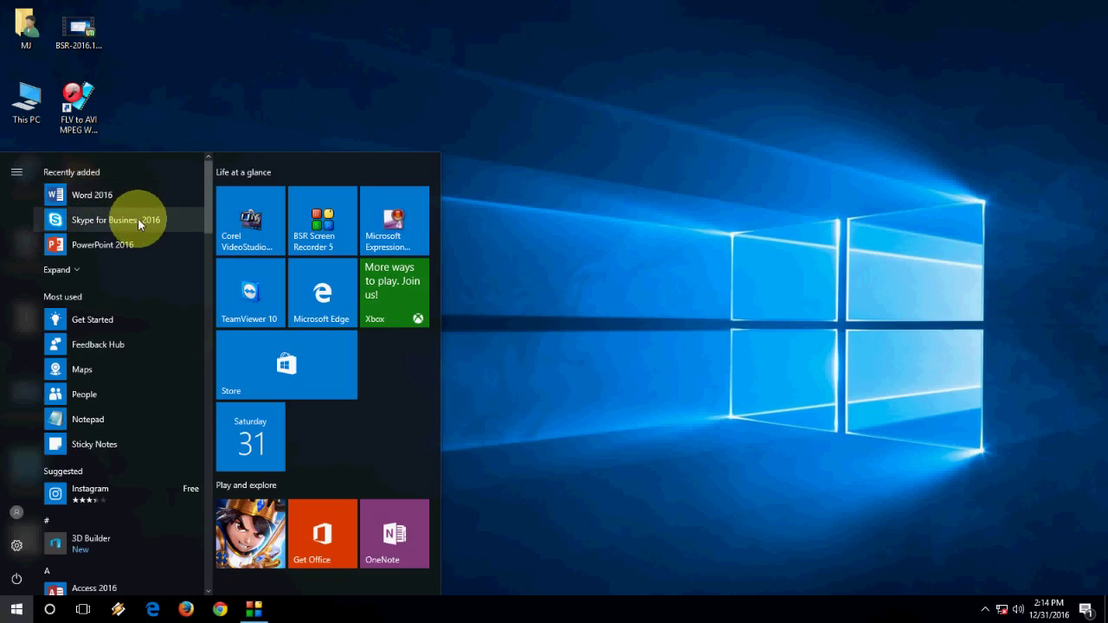
text(word)
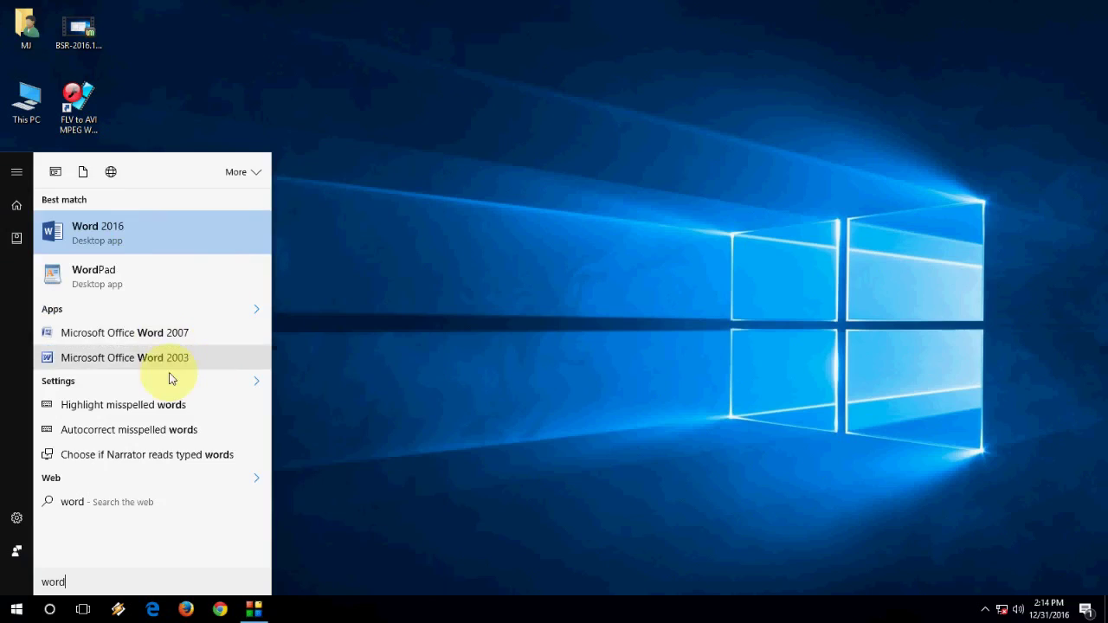
right_click(385, 289)
right_click(391, 288)
click(415, 317)
right_click(380, 277)
click(407, 321)
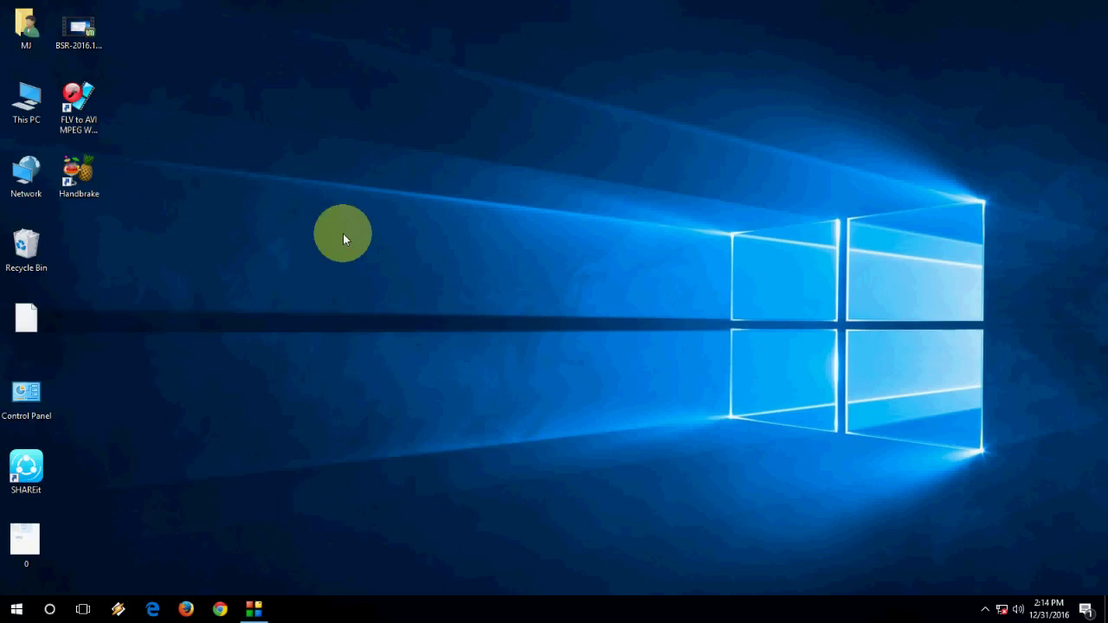
right_click(327, 165)
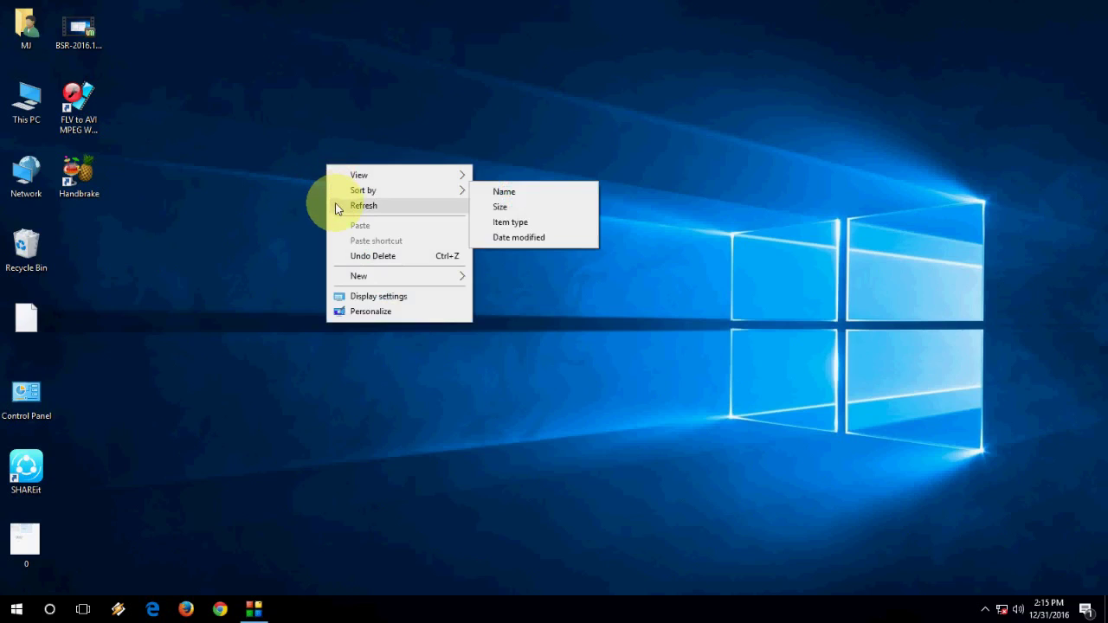
click(336, 206)
right_click(310, 190)
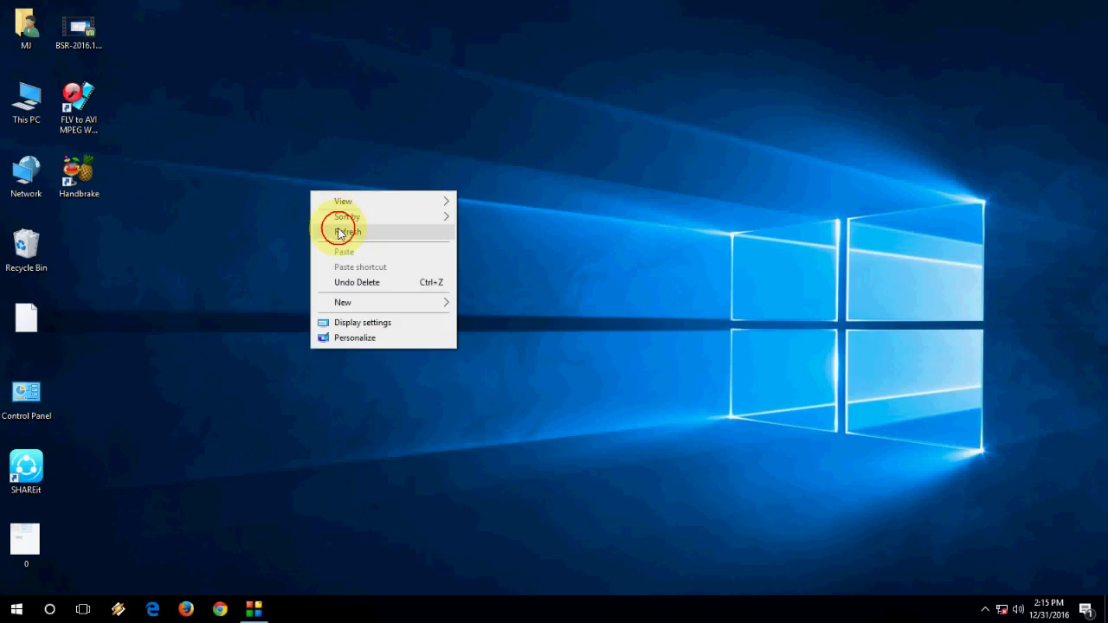